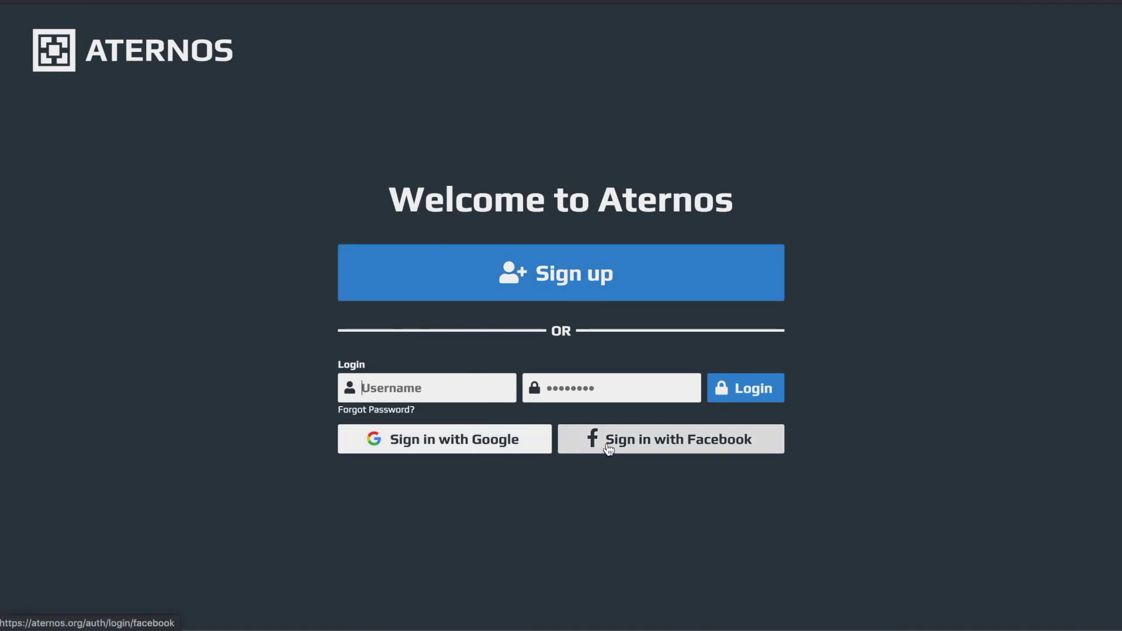
Register a new Aternos account with a chosen username, accepted terms, and a password
left_click(601, 289)
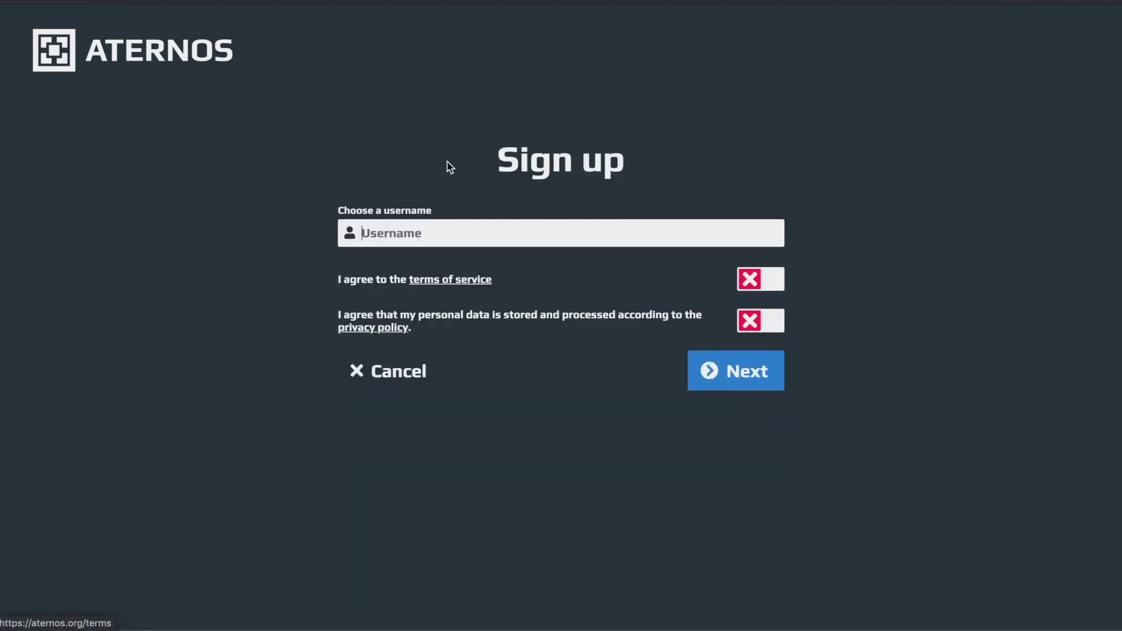
left_click(448, 234)
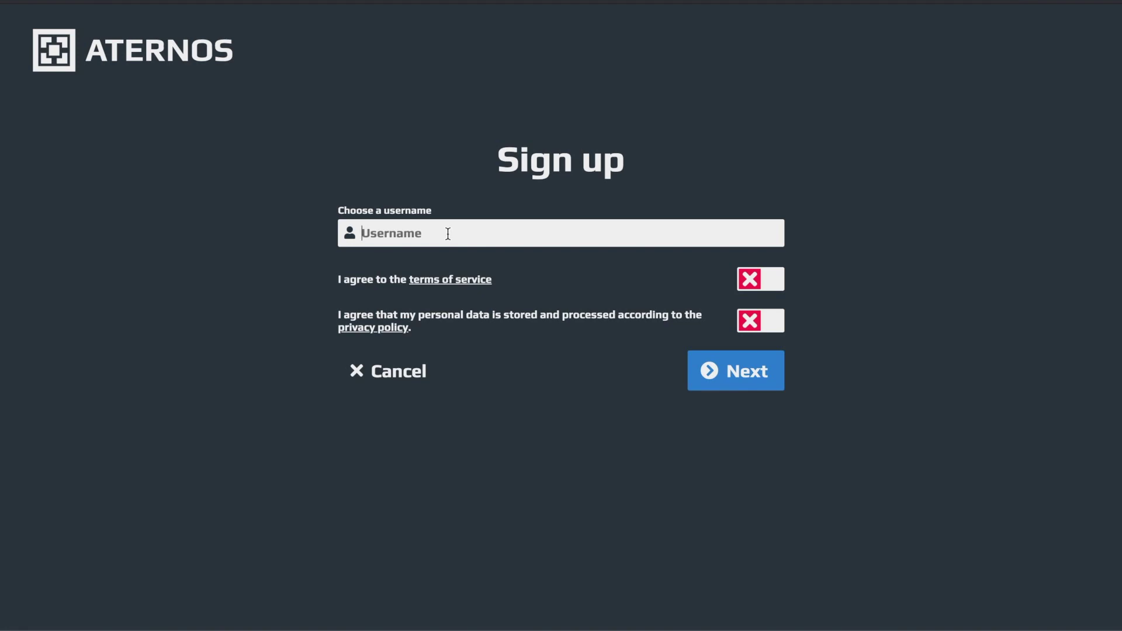
type("repterek02")
left_click(754, 286)
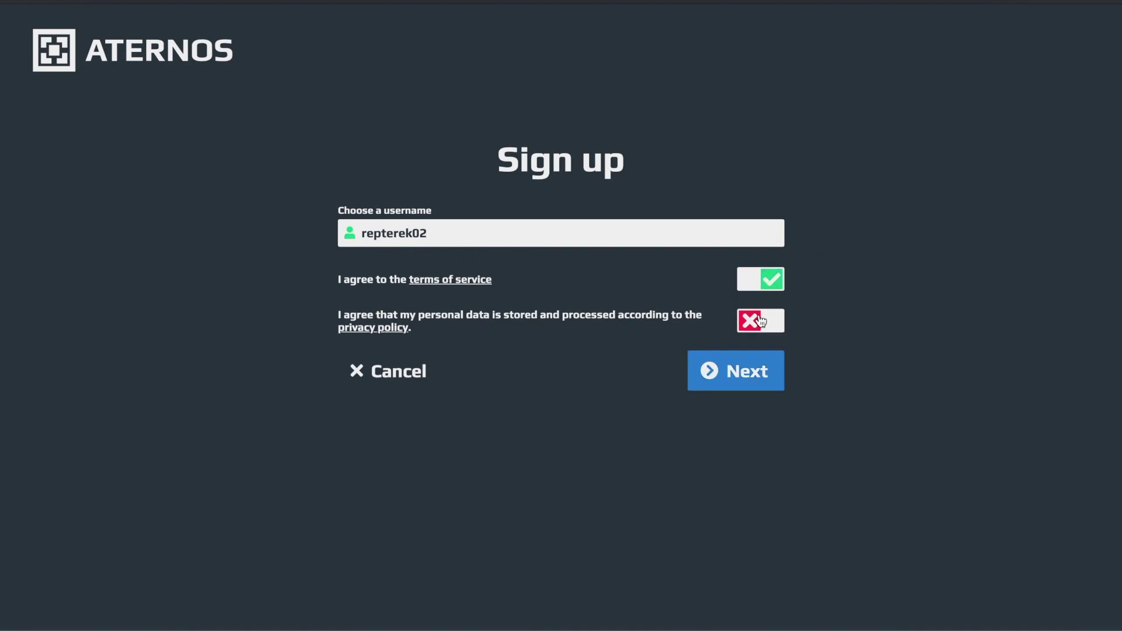
left_click(757, 370)
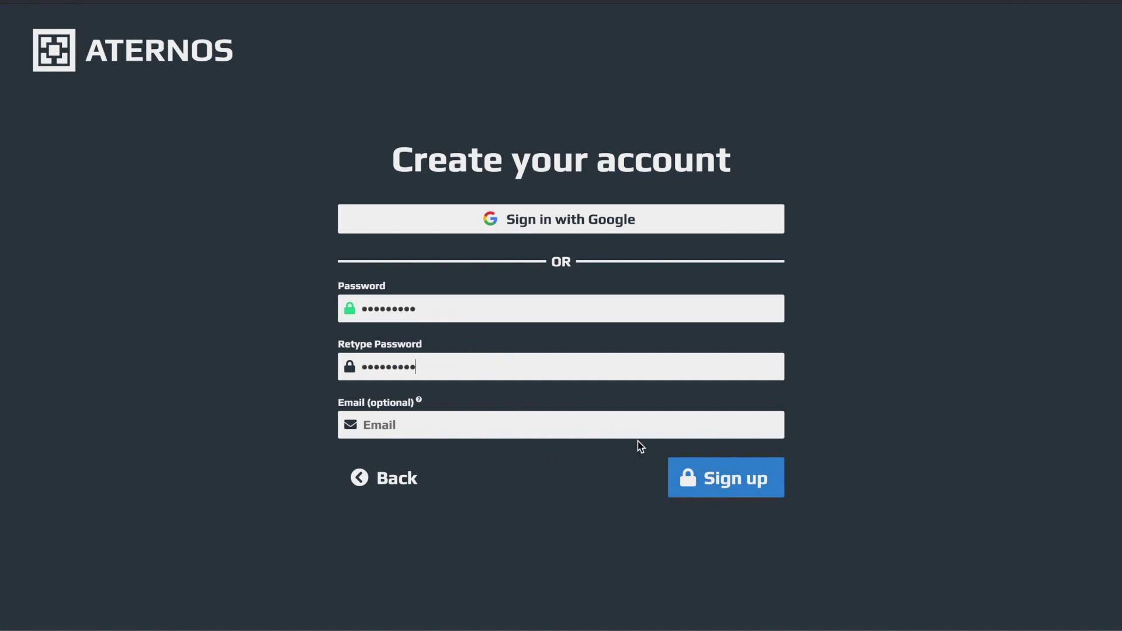
left_click(725, 477)
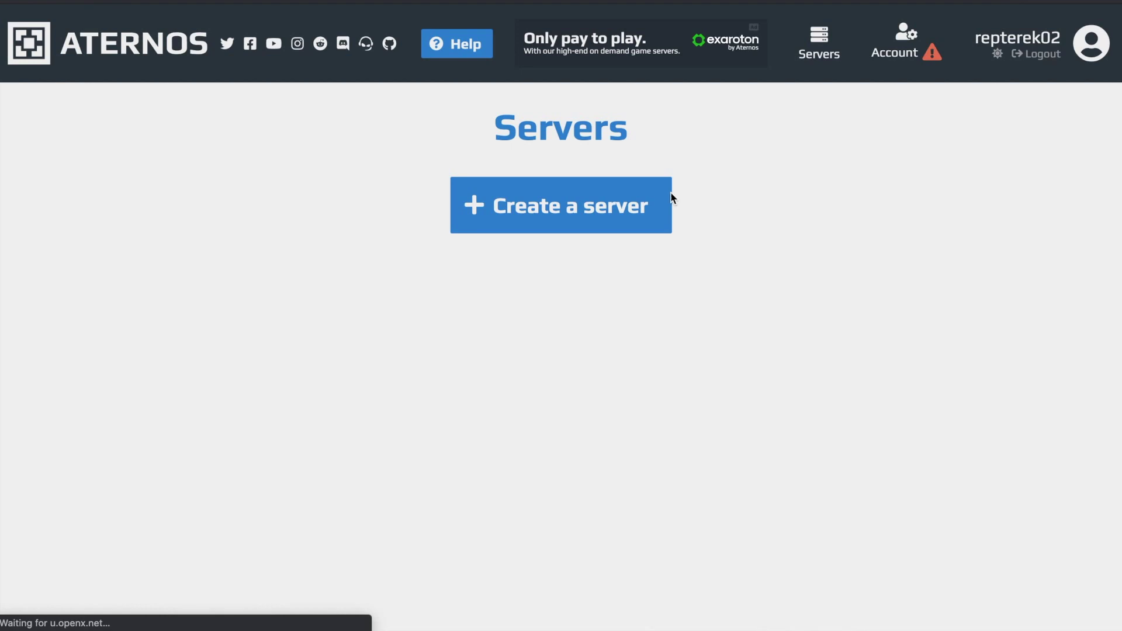
Begin a new server and clear the default name from its address
left_click(608, 211)
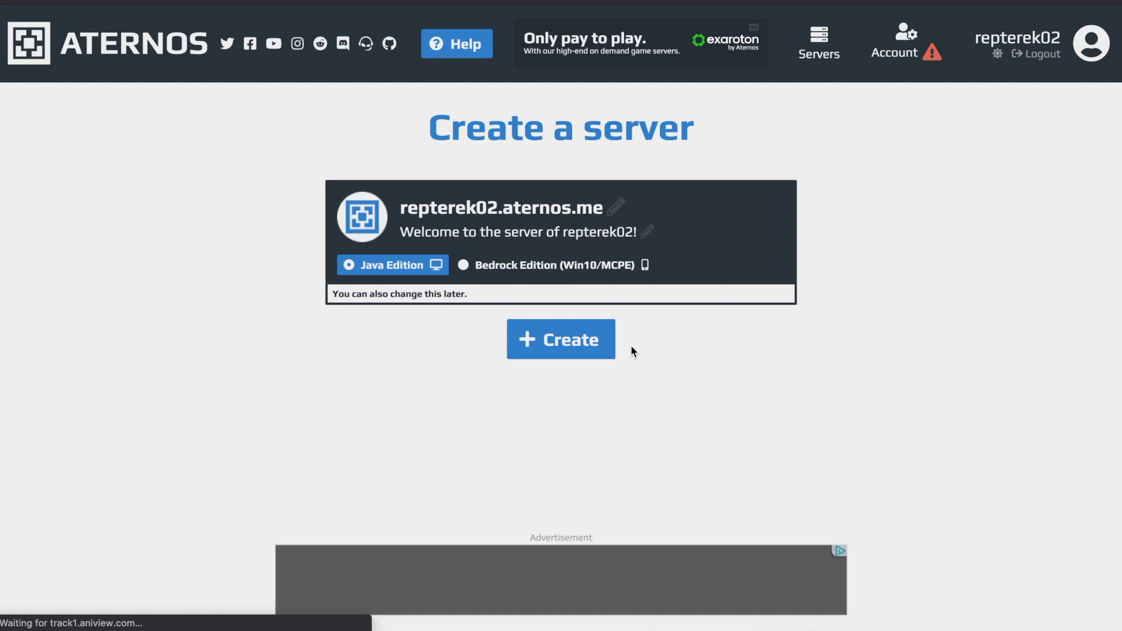
left_click(616, 209)
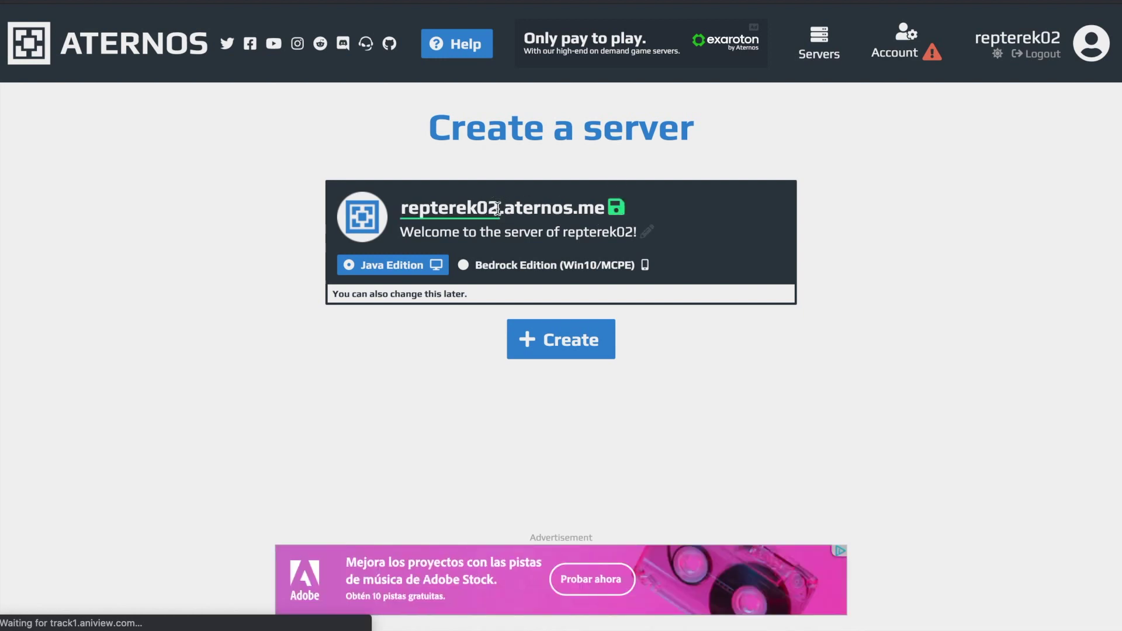
double_click(498, 209)
key("BackSpace")
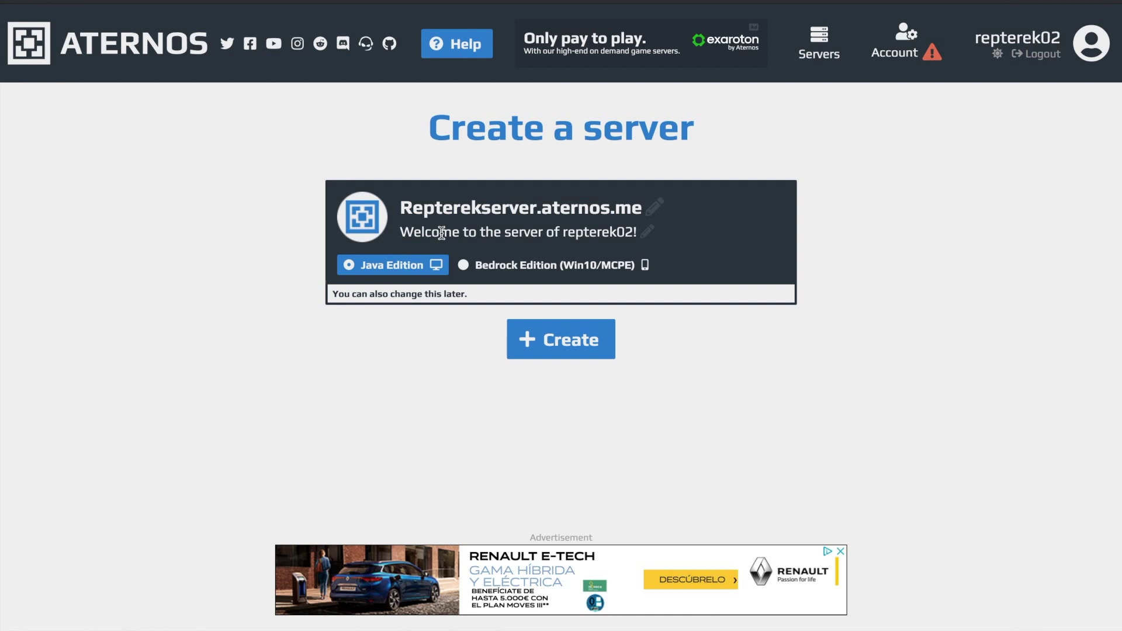
Shorten the welcome description to end with '!' and create the Java Edition server
left_click(647, 232)
key("BackSpace")
key("BackSpace")
type("!")
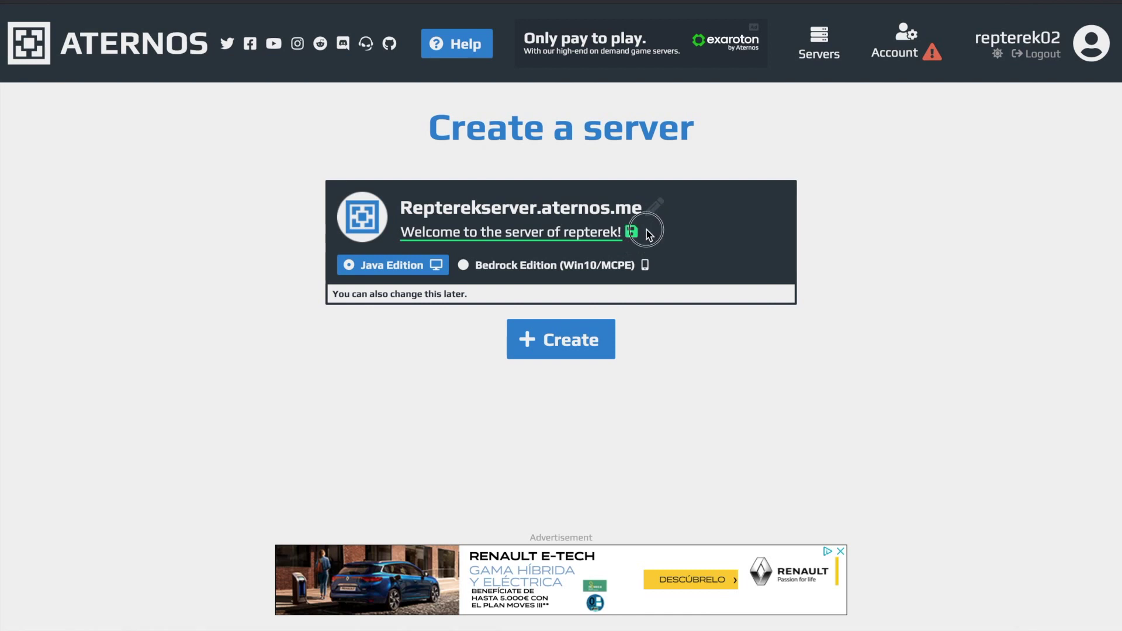
left_click(638, 231)
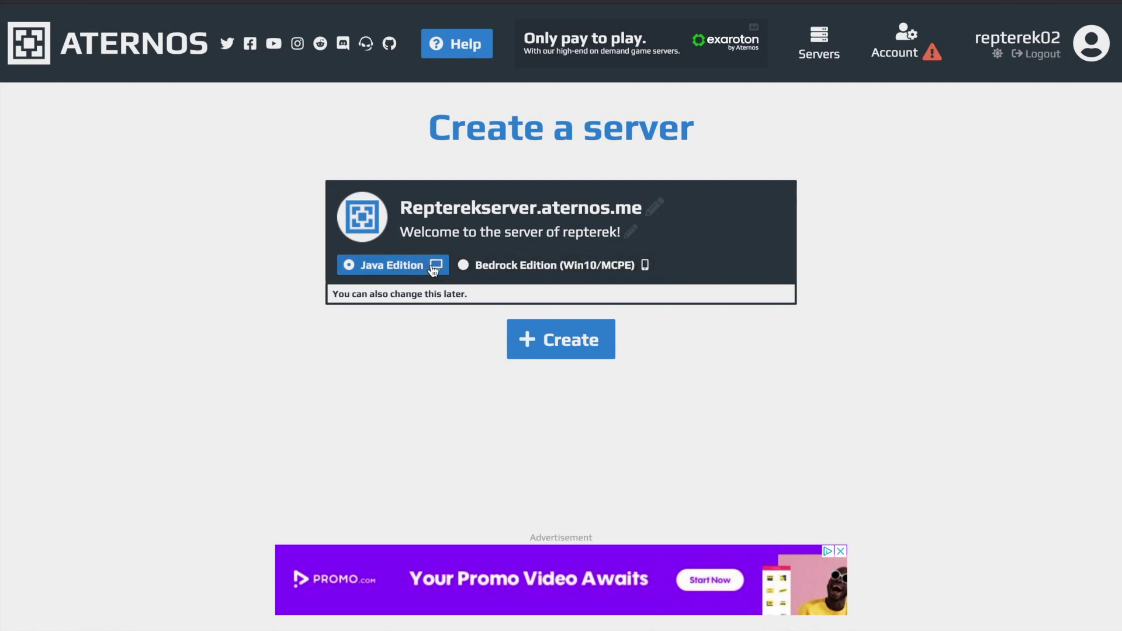
left_click(567, 344)
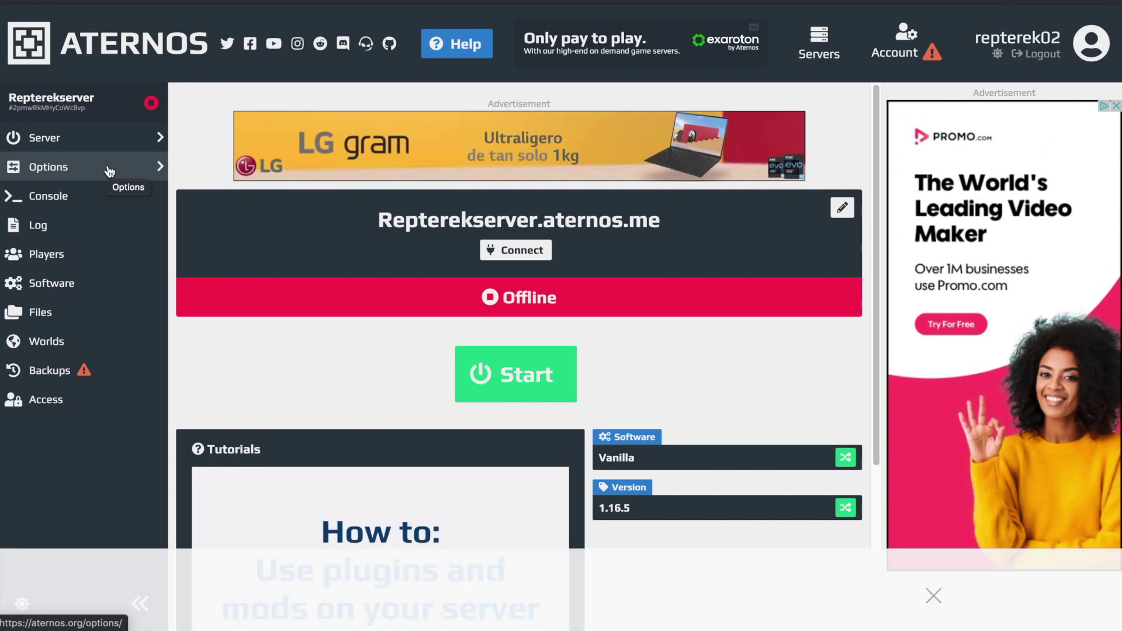
Check the dashboard's Software (Vanilla) and Version (1.16.5) fields and open the version list
left_click(528, 372)
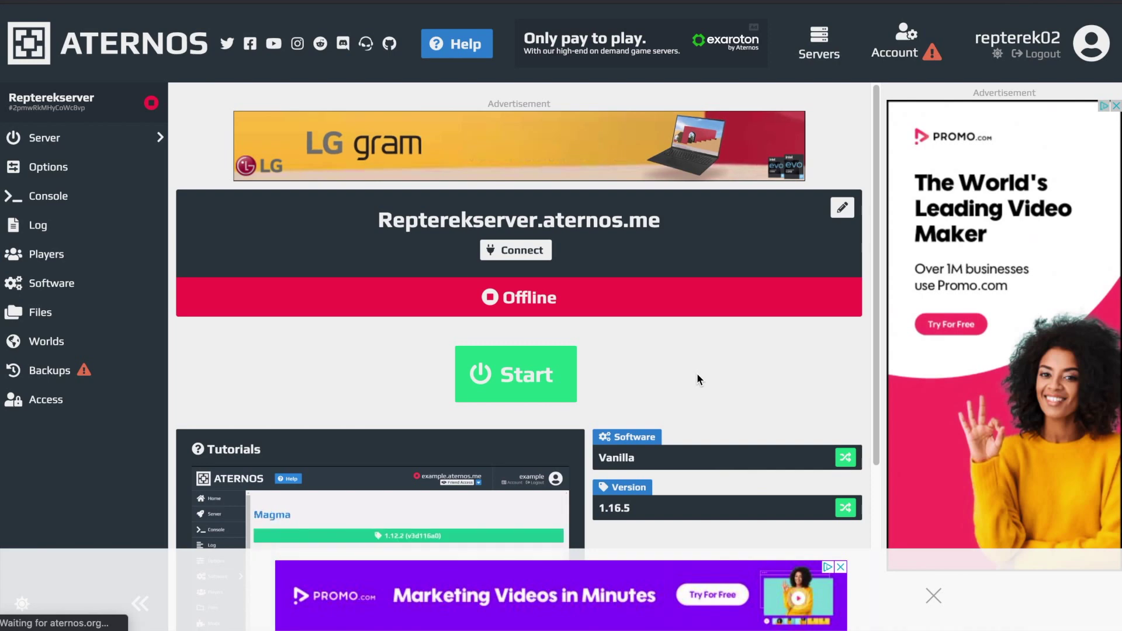
scroll(697, 379, "down", 1)
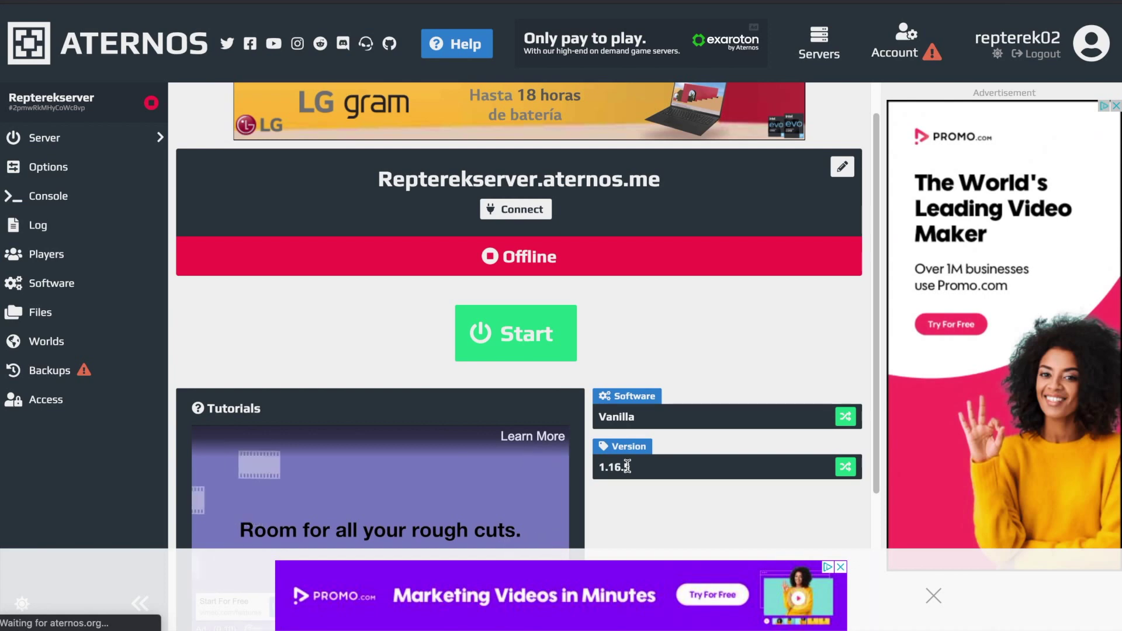
scroll(627, 466, "down", 1)
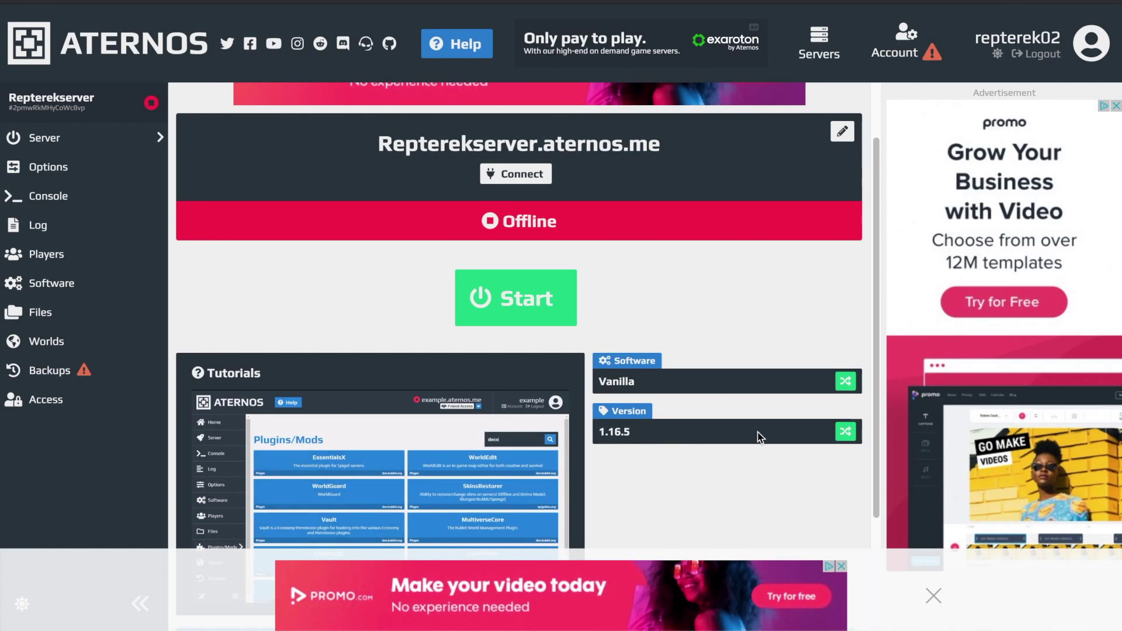
left_click(844, 432)
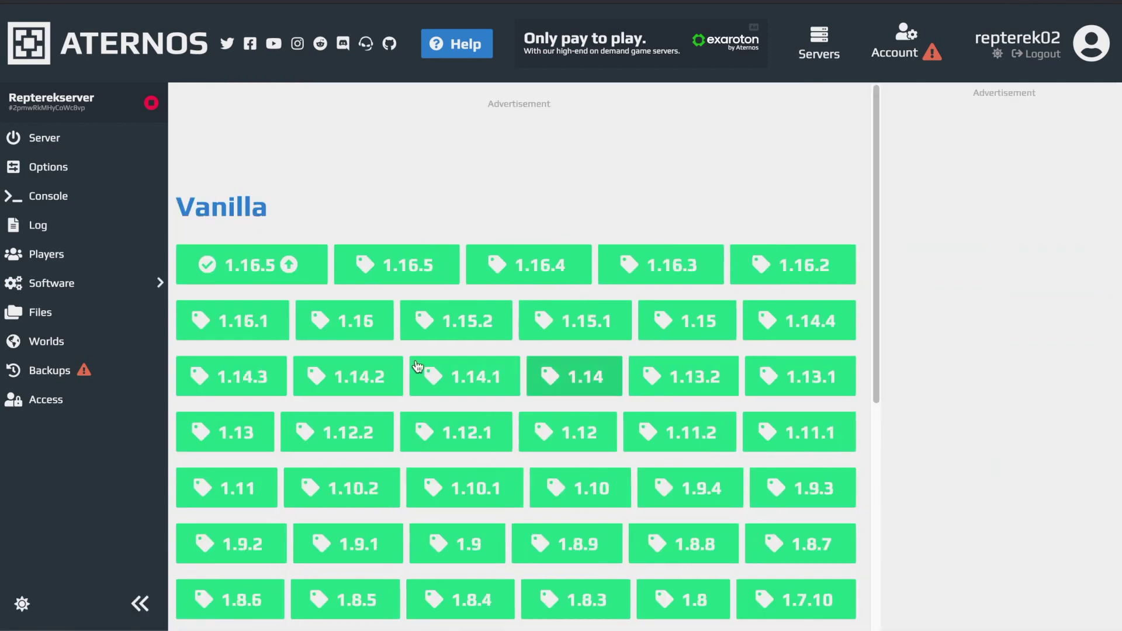
Scroll through the Vanilla version list, then return to the server dashboard
scroll(318, 484, "down", 2)
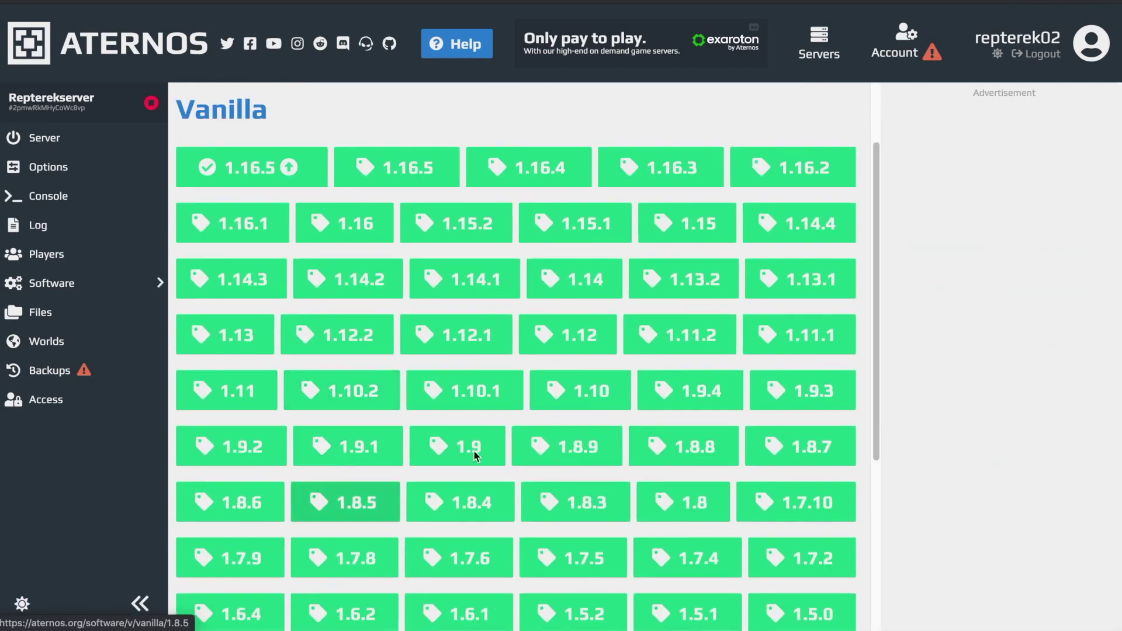
left_click(576, 447)
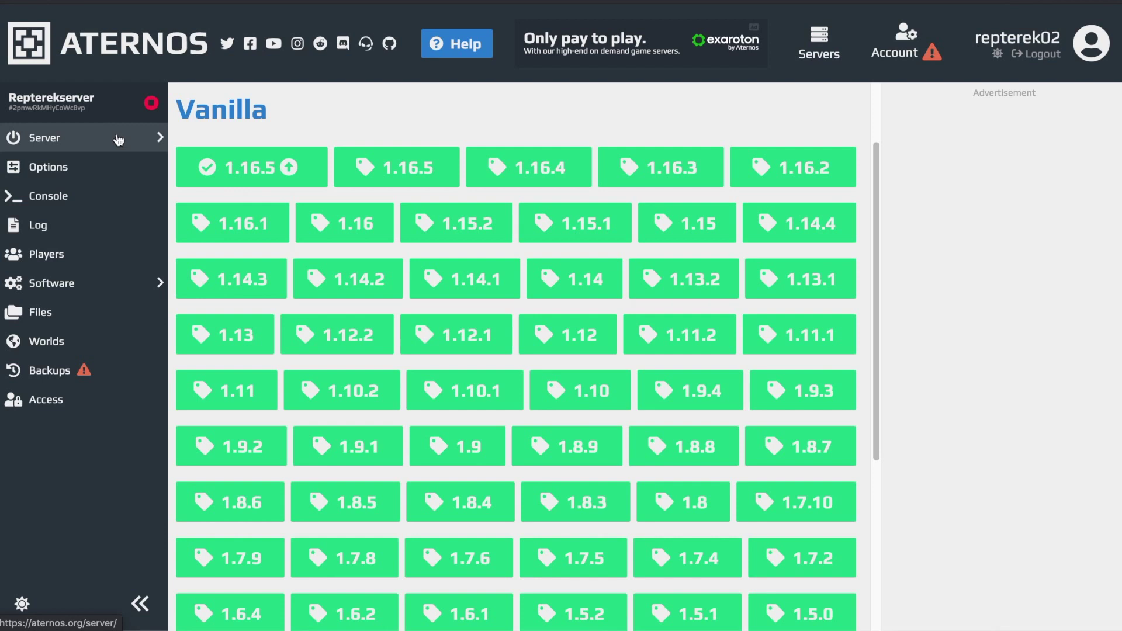
left_click(576, 223)
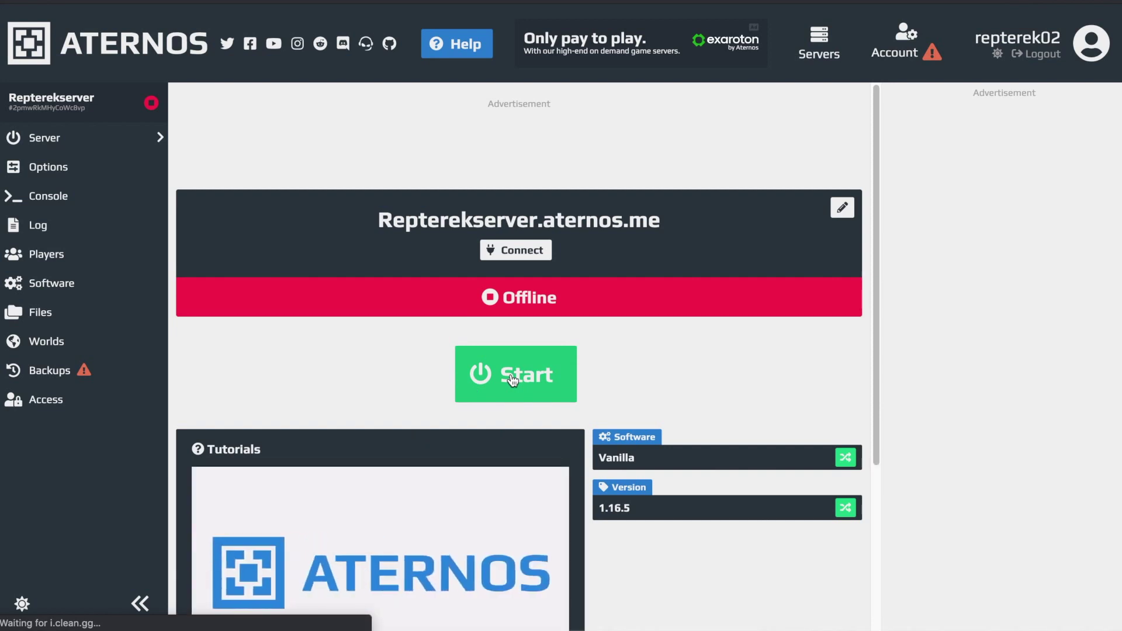
Start Repterekserver, accepting the Mojang EULA and allowing queue notifications
left_click(514, 380)
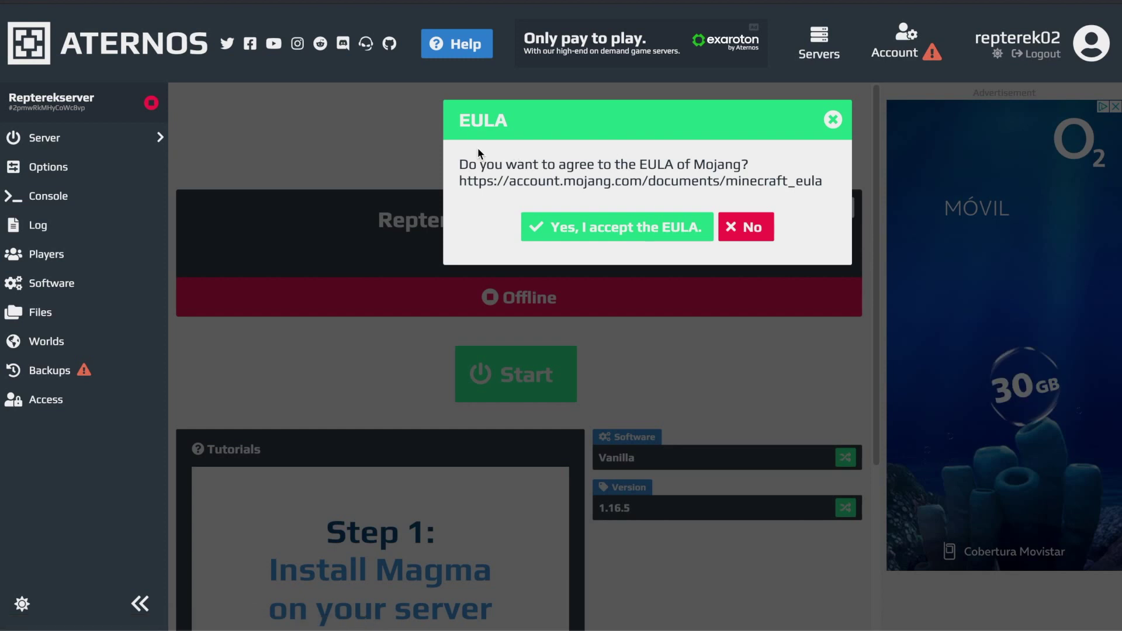
left_click(634, 227)
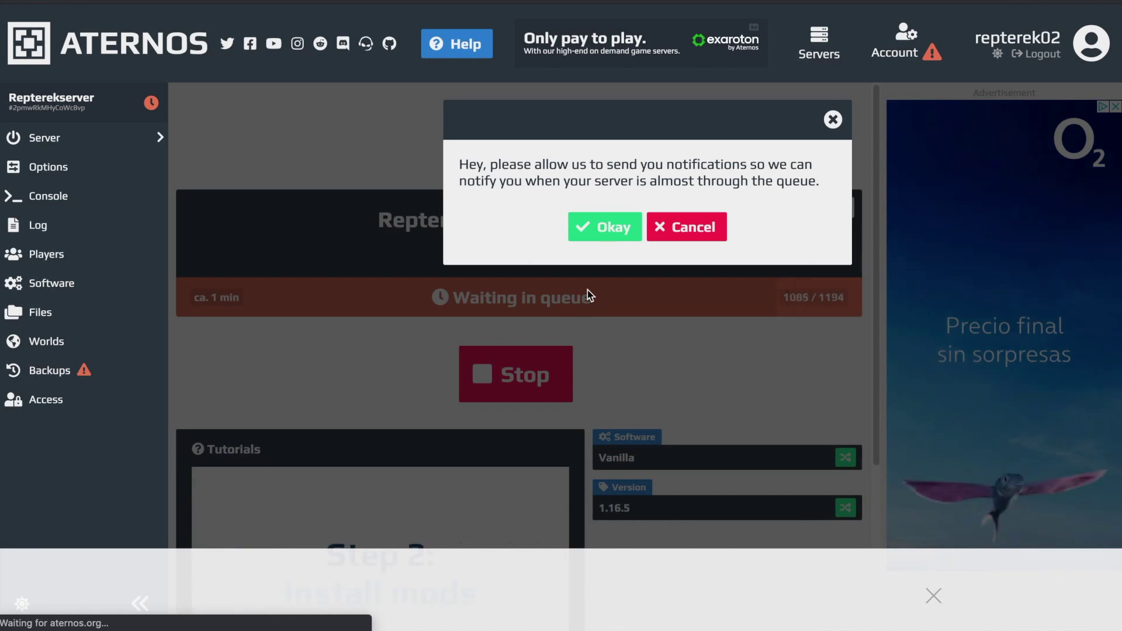
left_click(592, 234)
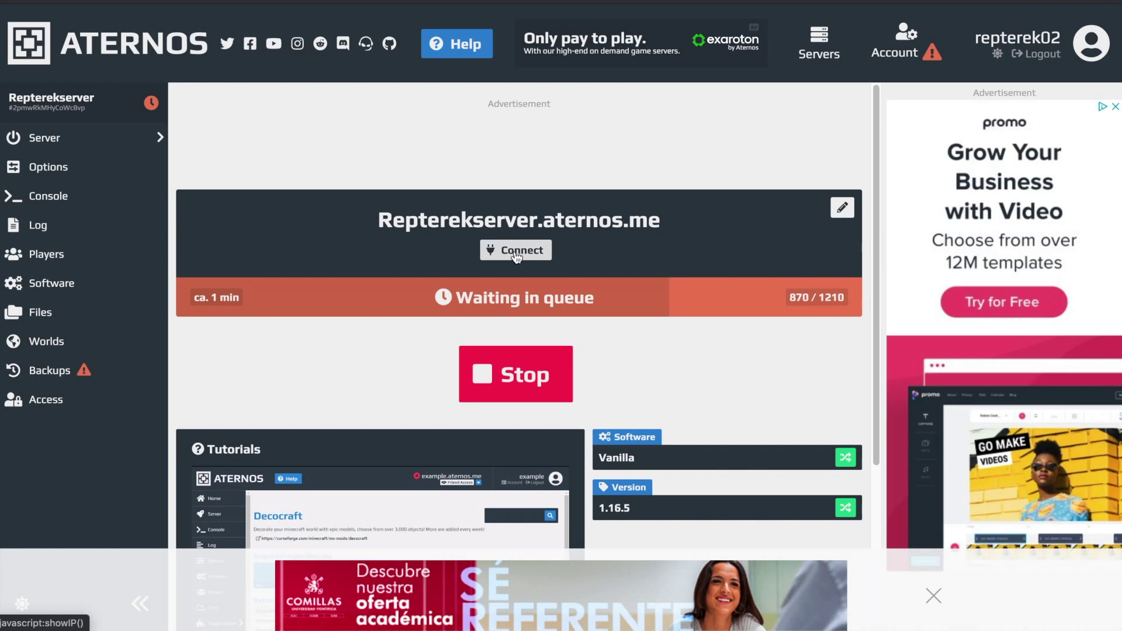
Check the server's IP and port 23429, then select the address Repterekserver.aternos.me
left_click(517, 253)
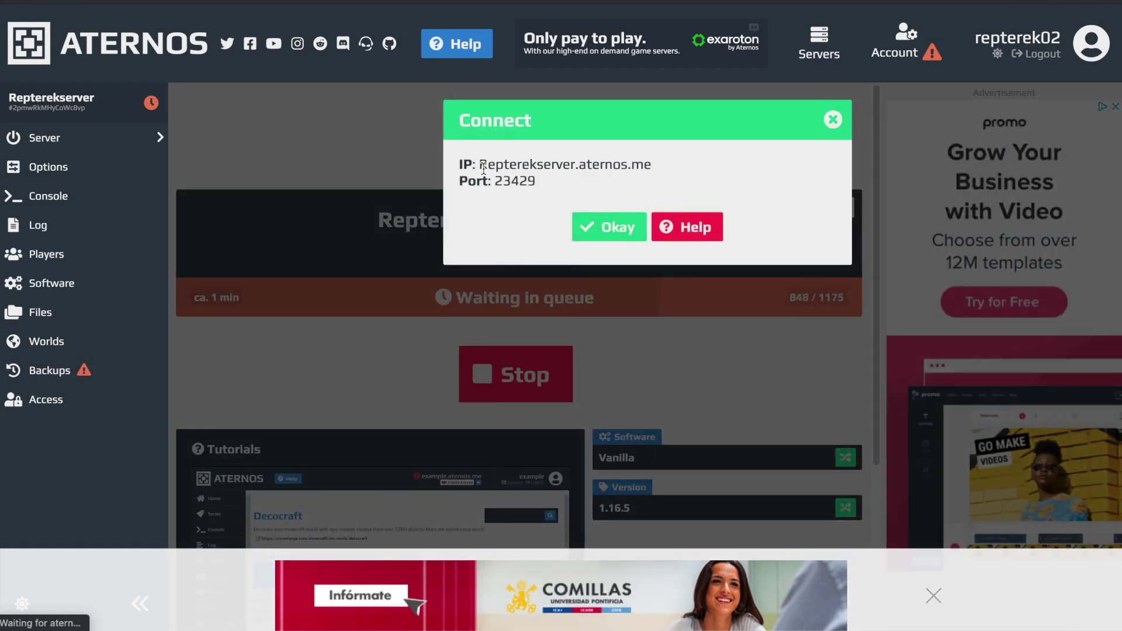
left_click_drag(483, 168, 651, 159)
left_click(381, 219)
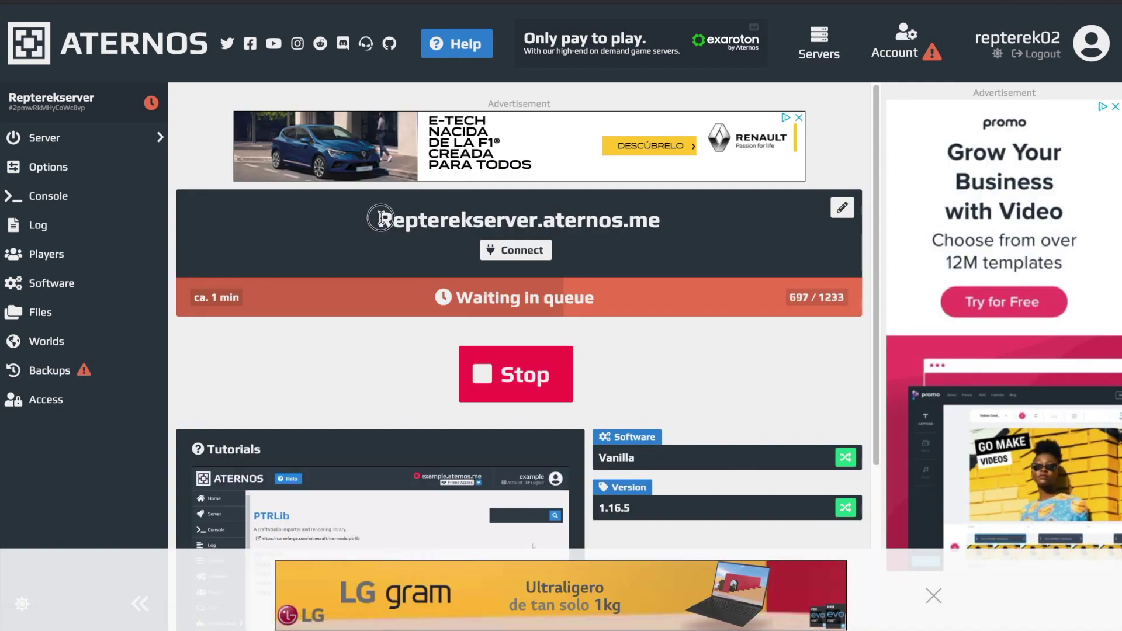
left_click_drag(380, 219, 657, 221)
key("ctrl+c")
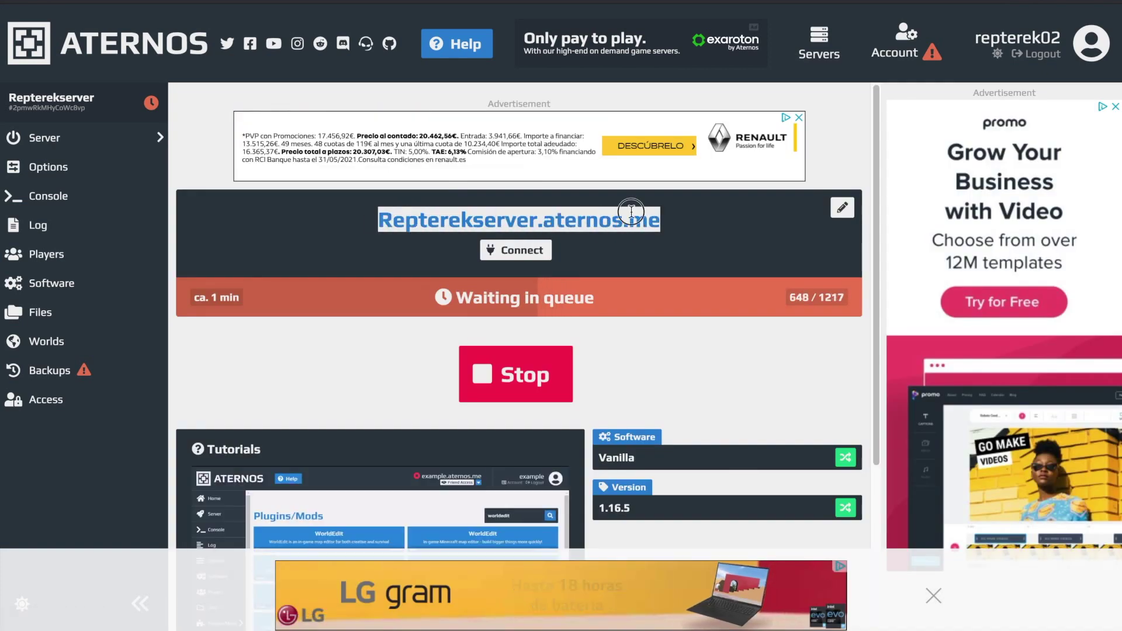
Confirm Repterekserver's queued start with 'Confirm now!'
left_click(657, 229)
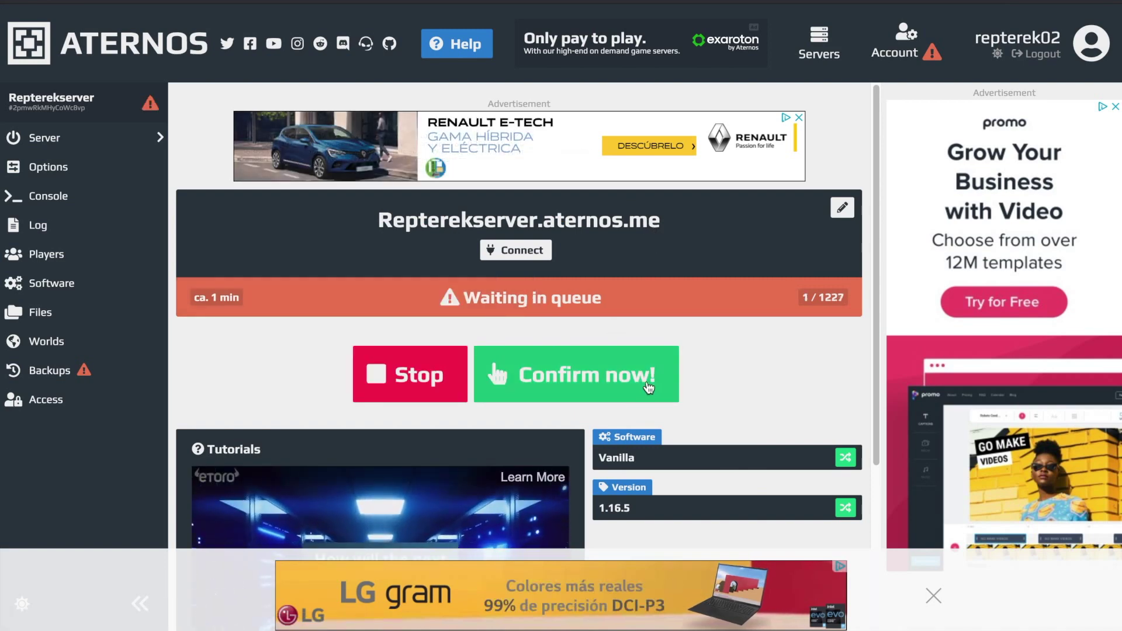
left_click(494, 374)
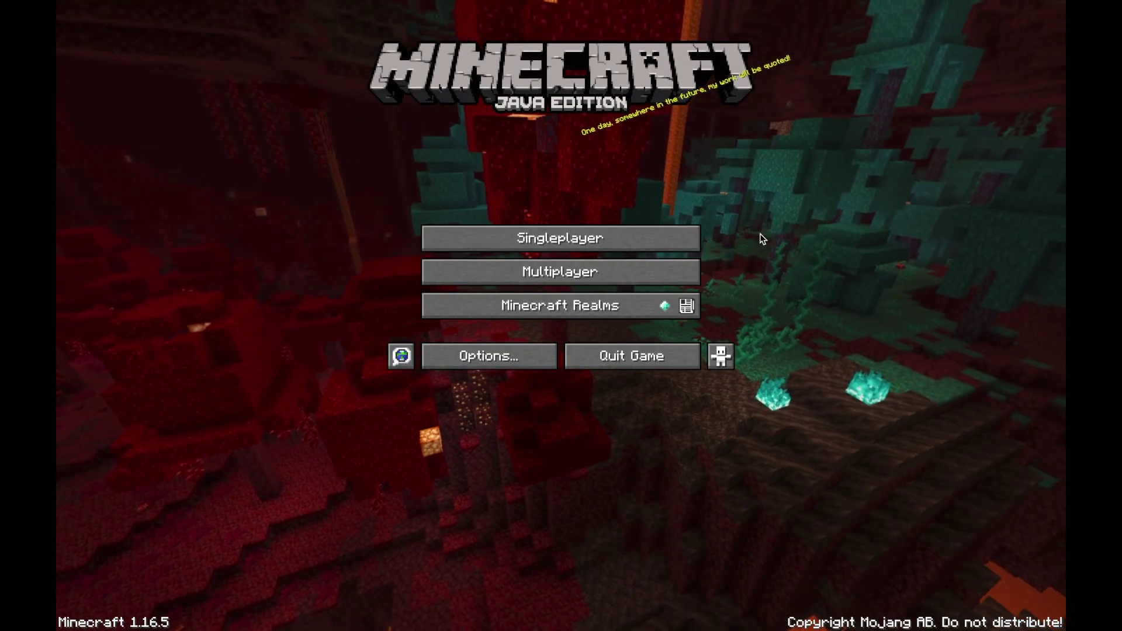
In Multiplayer, paste Repterekserver.aternos.me into Direct Connection, then back out
left_click(694, 272)
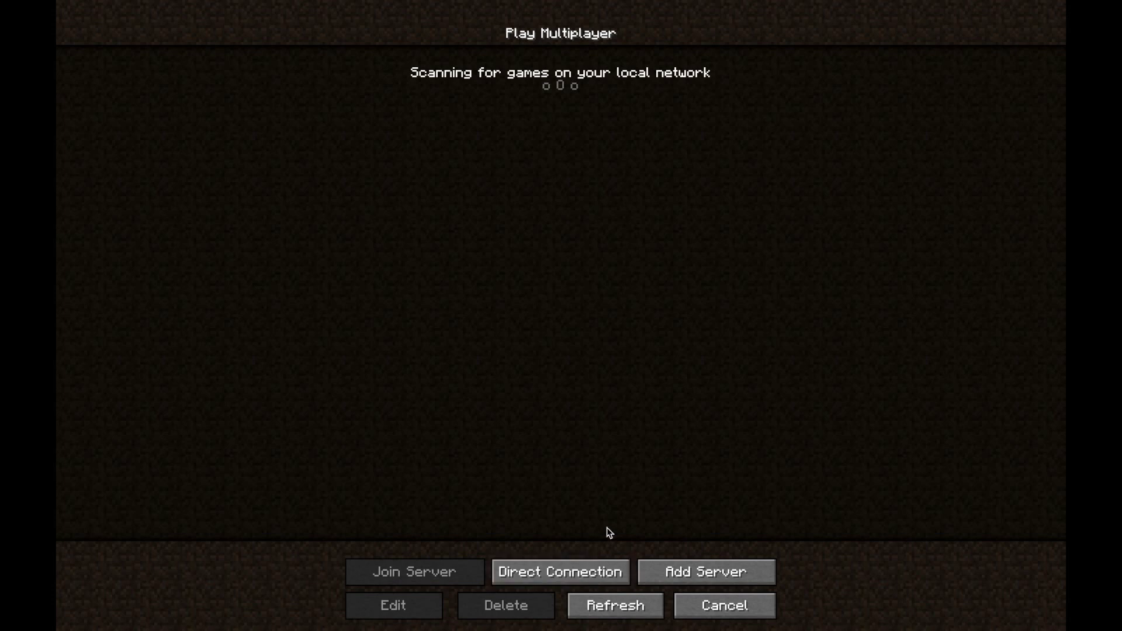
left_click(541, 582)
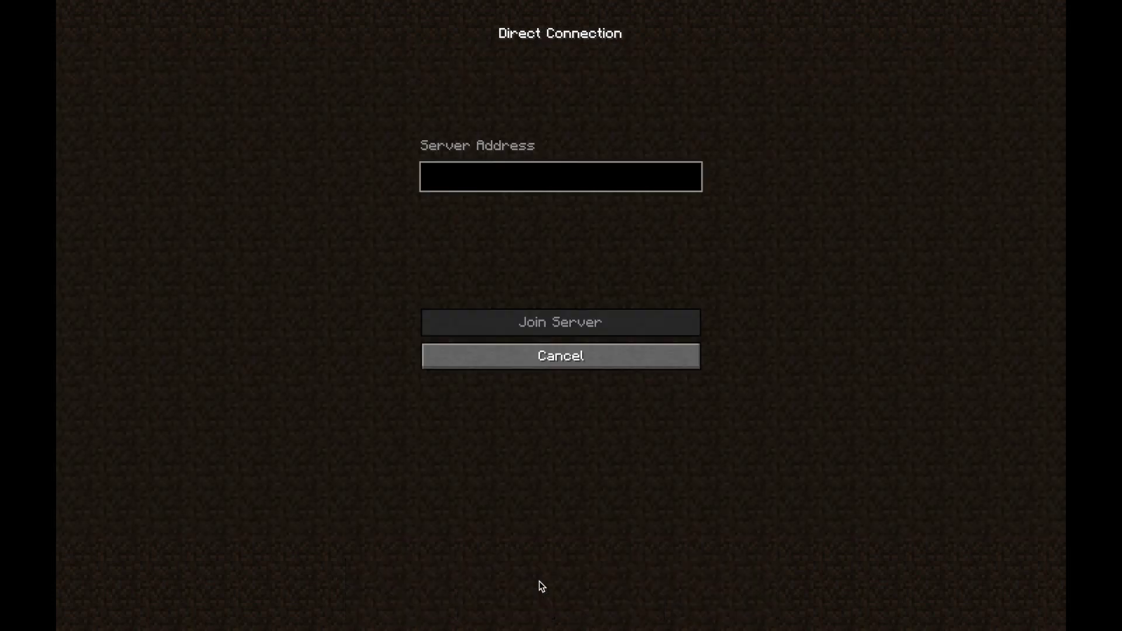
left_click(485, 184)
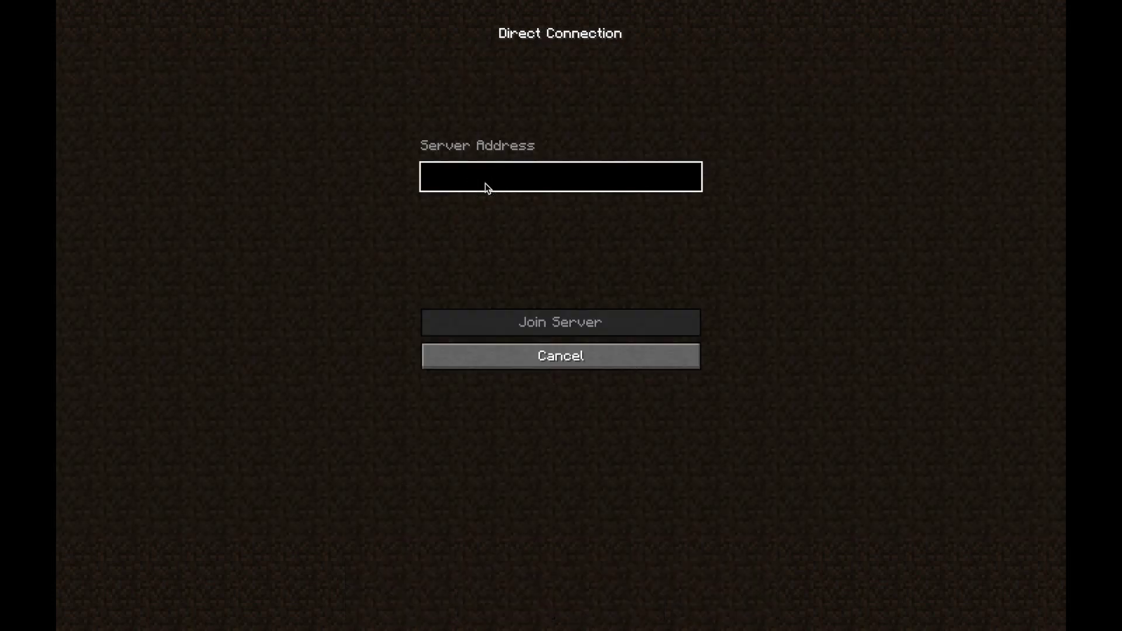
key("ctrl+v")
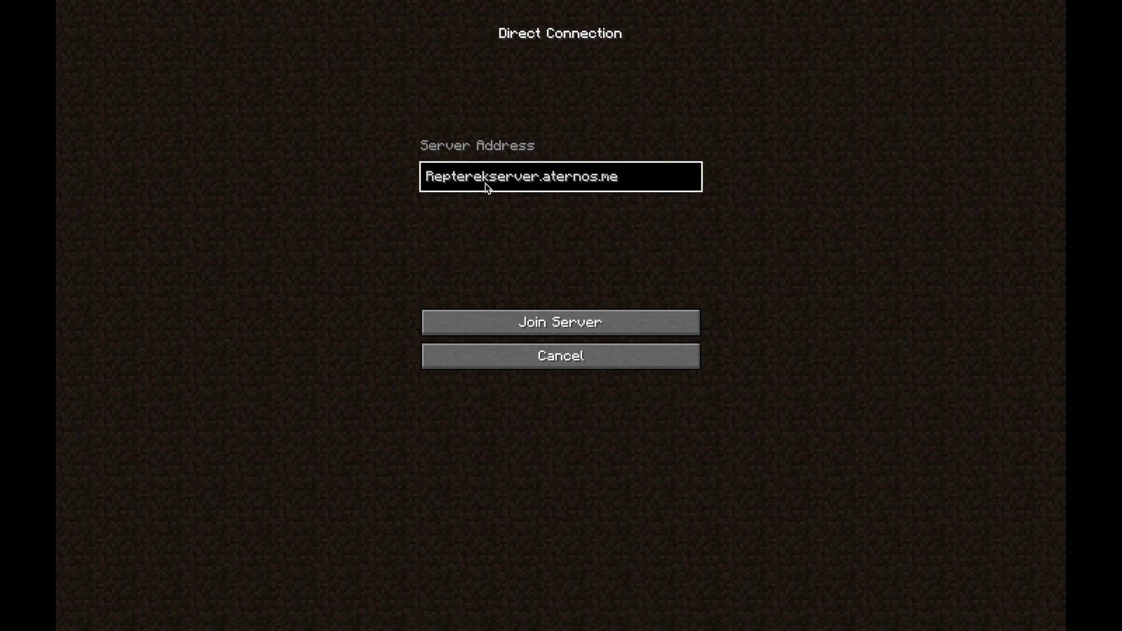
left_click(520, 359)
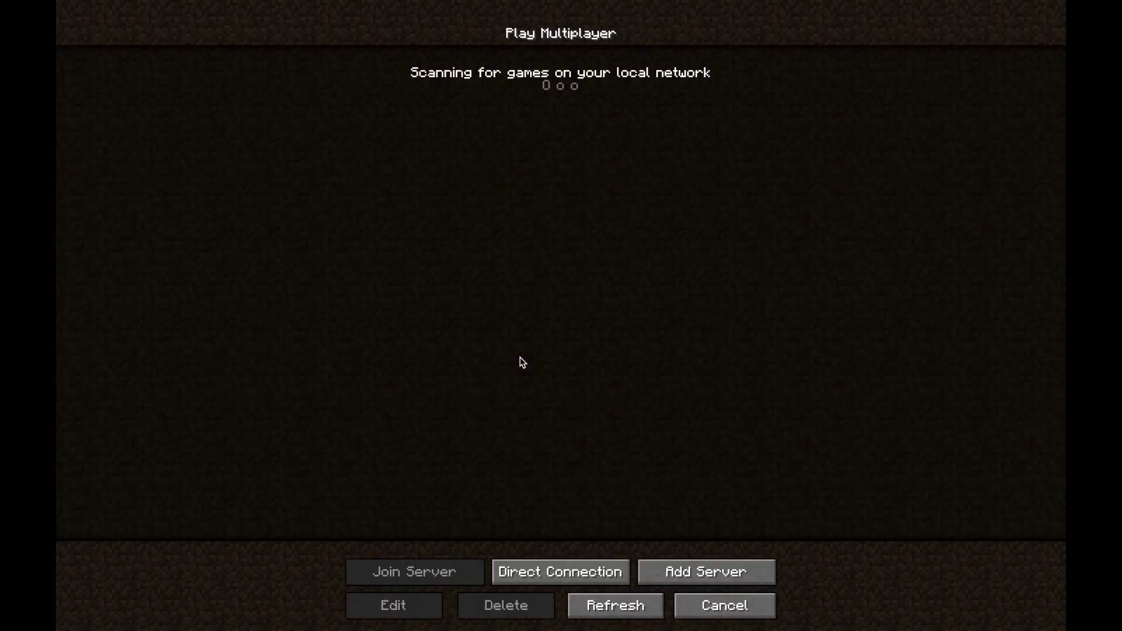
Save a new server with address Repterekserver.aternos.me, its default name replaced by '.'
left_click(658, 571)
left_click(526, 166)
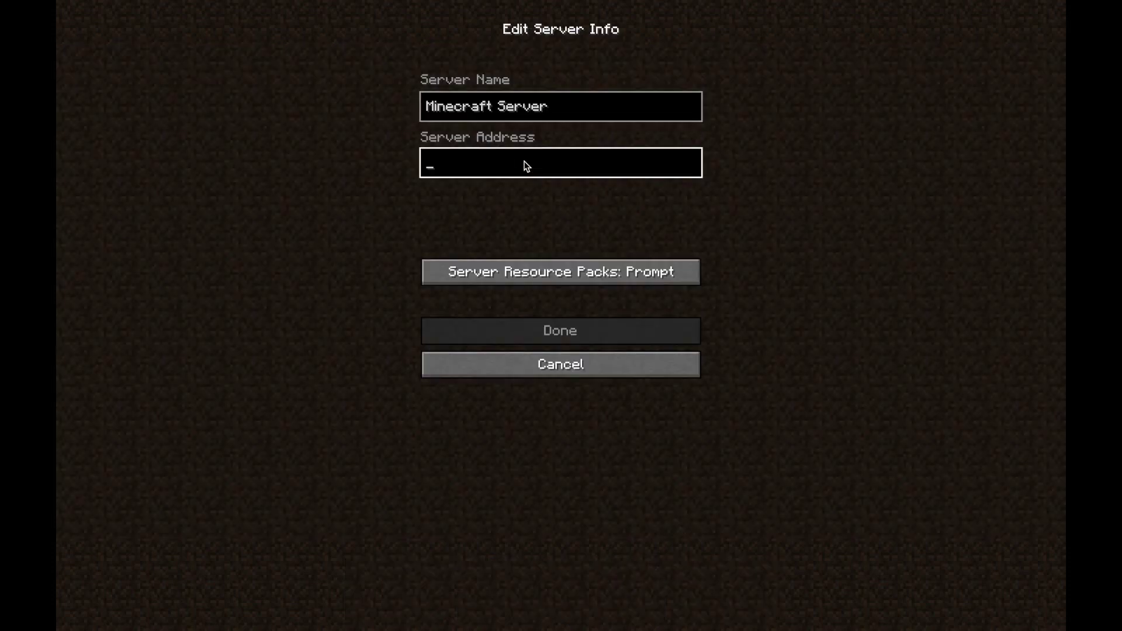
key("ctrl+v")
left_click(543, 113)
key("ctrl+a")
key("BackSpace")
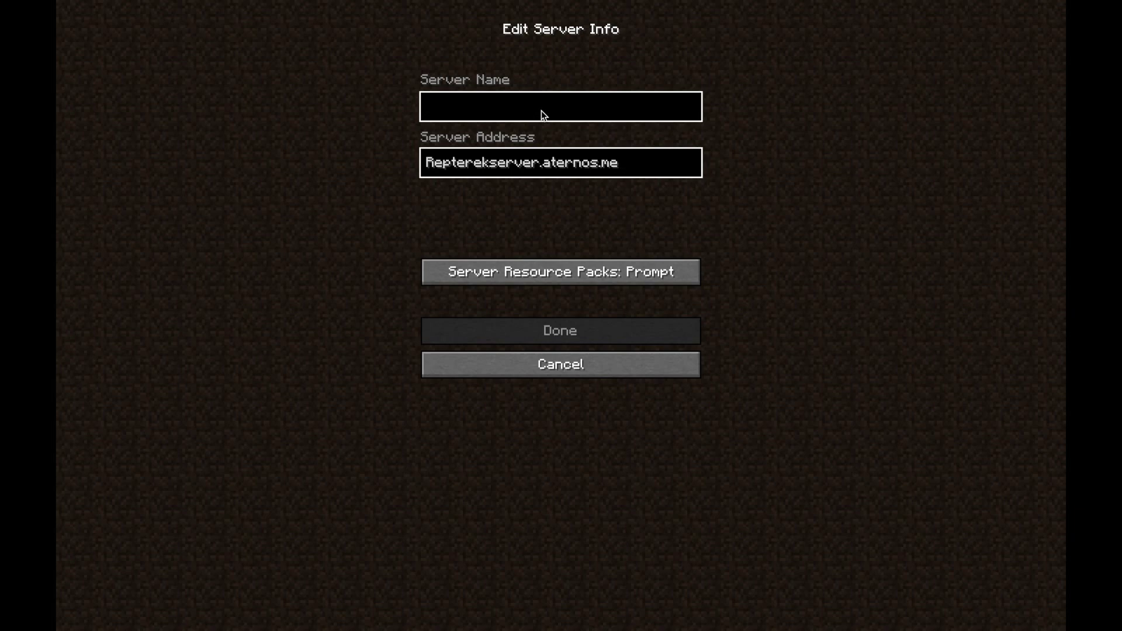
type(".")
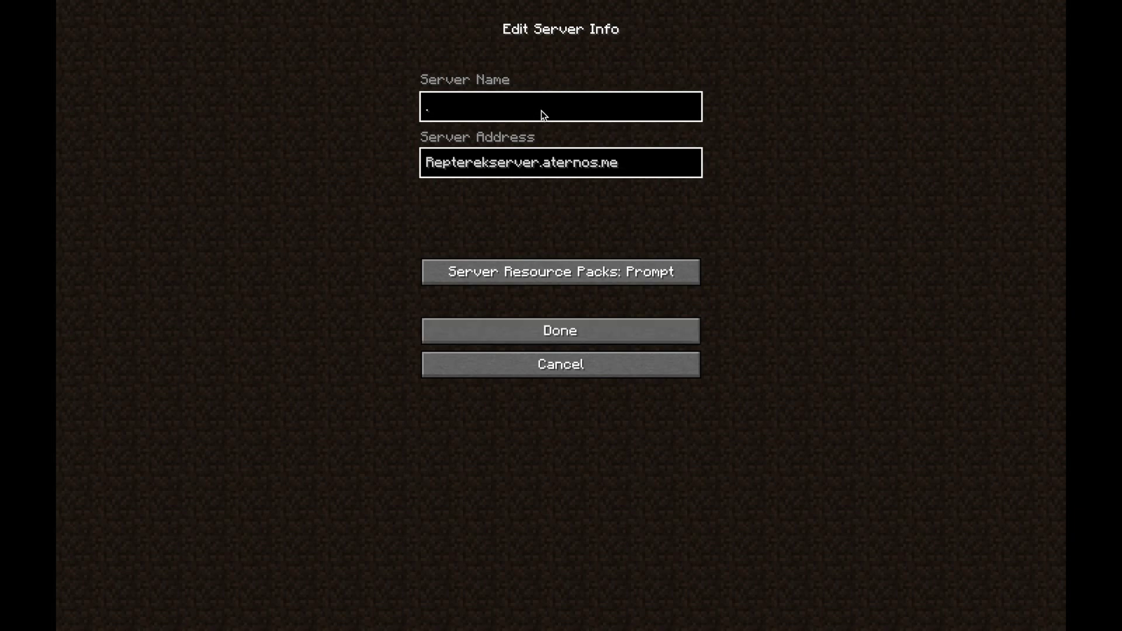
left_click(552, 328)
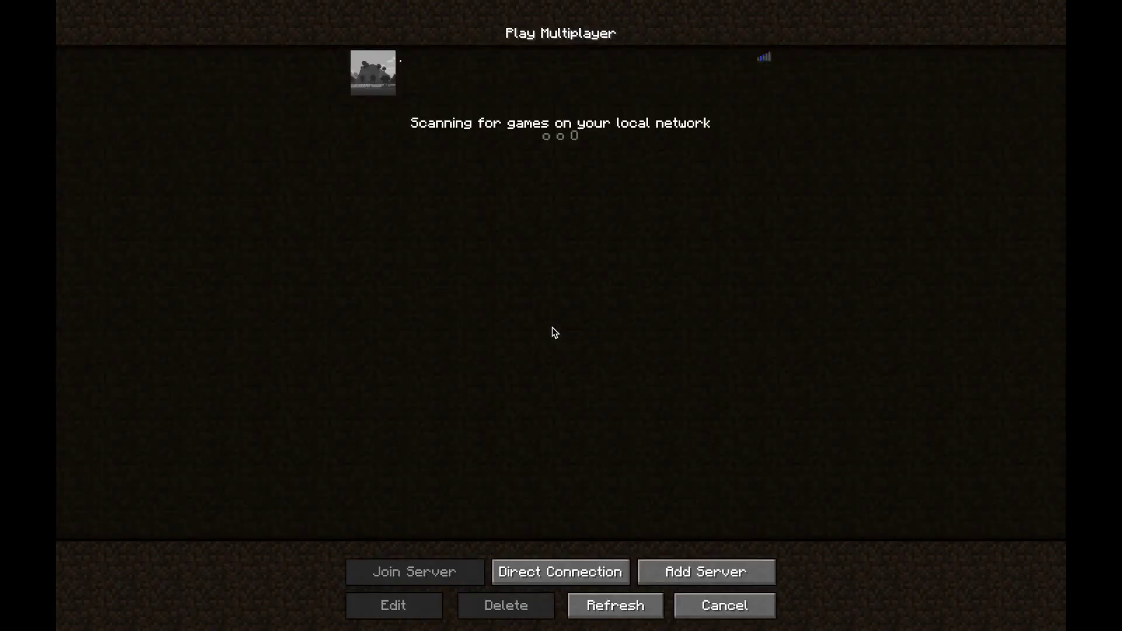
Join Repterekserver, break the tall grass in front, and pause the game
mouse_move(767, 61)
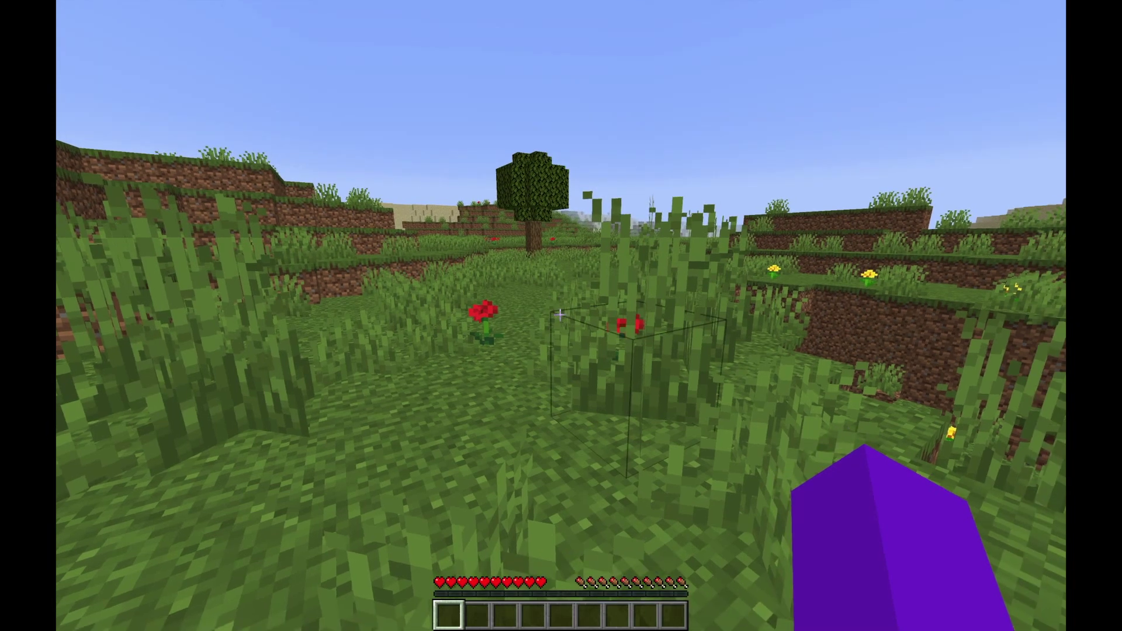
left_click(560, 315)
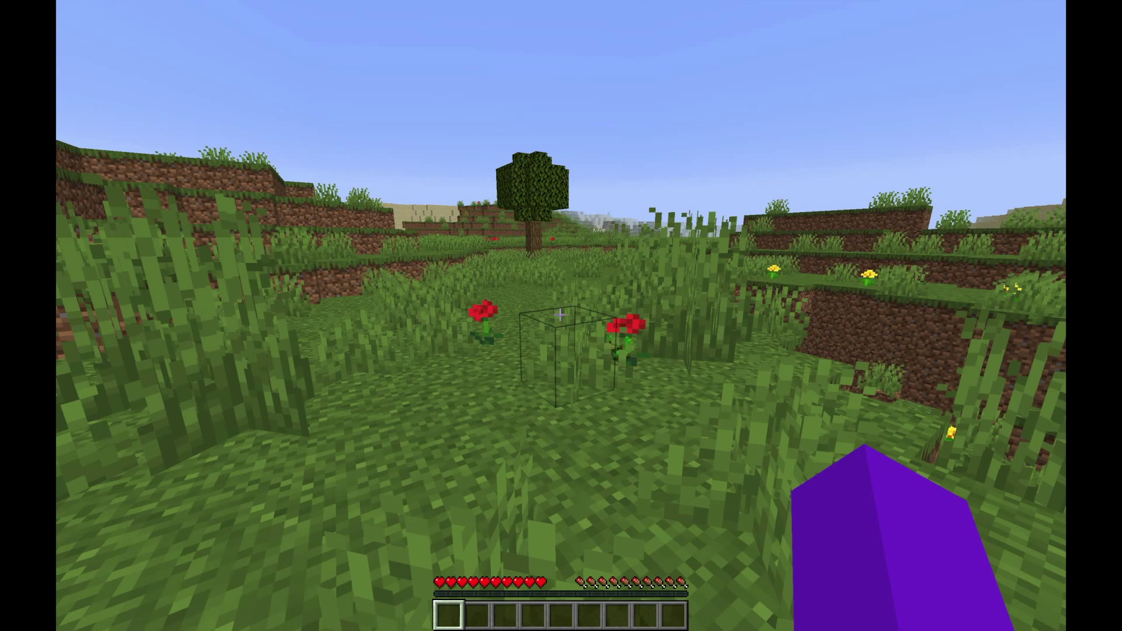
key("Escape")
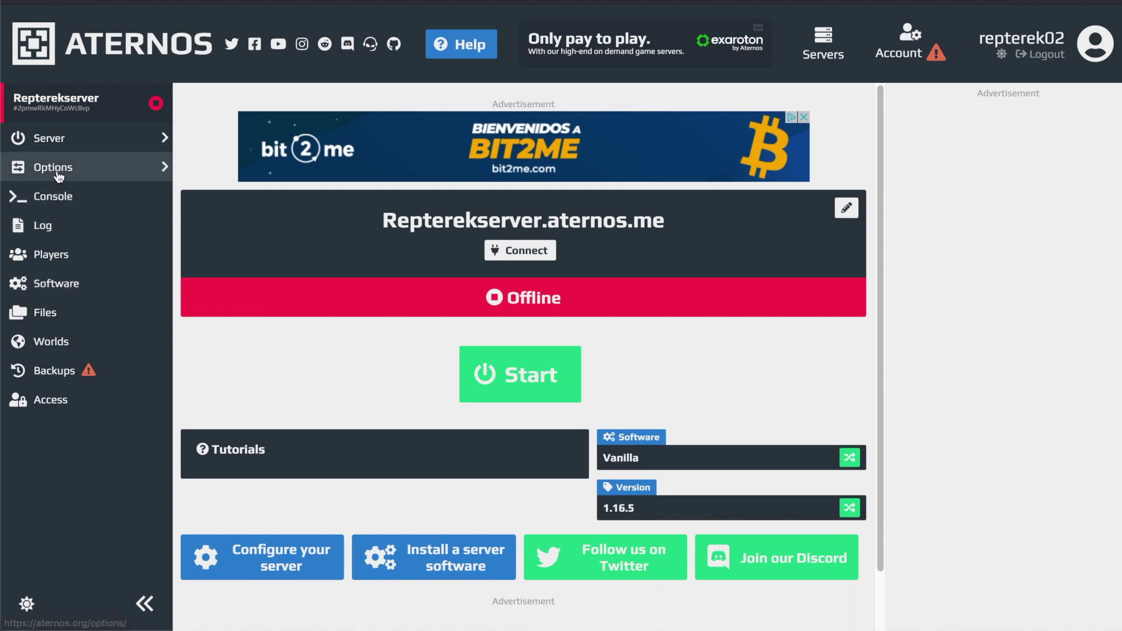
In Repterekserver's Options, switch Cracked on in server.properties, setting online-mode=false
left_click(92, 167)
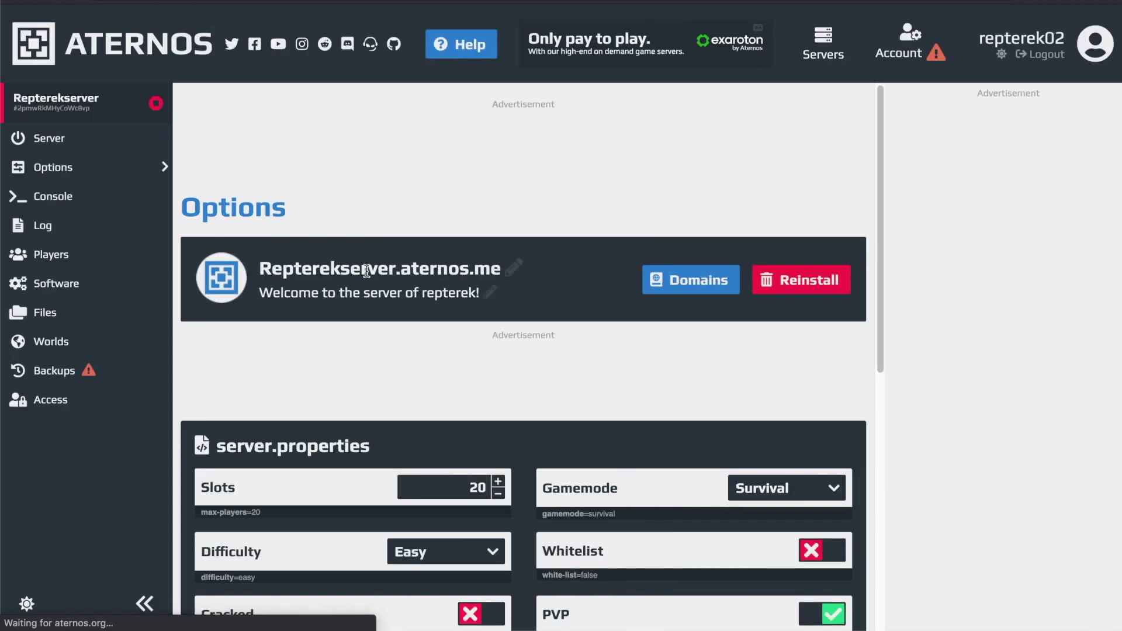
scroll(411, 407, "down", 4)
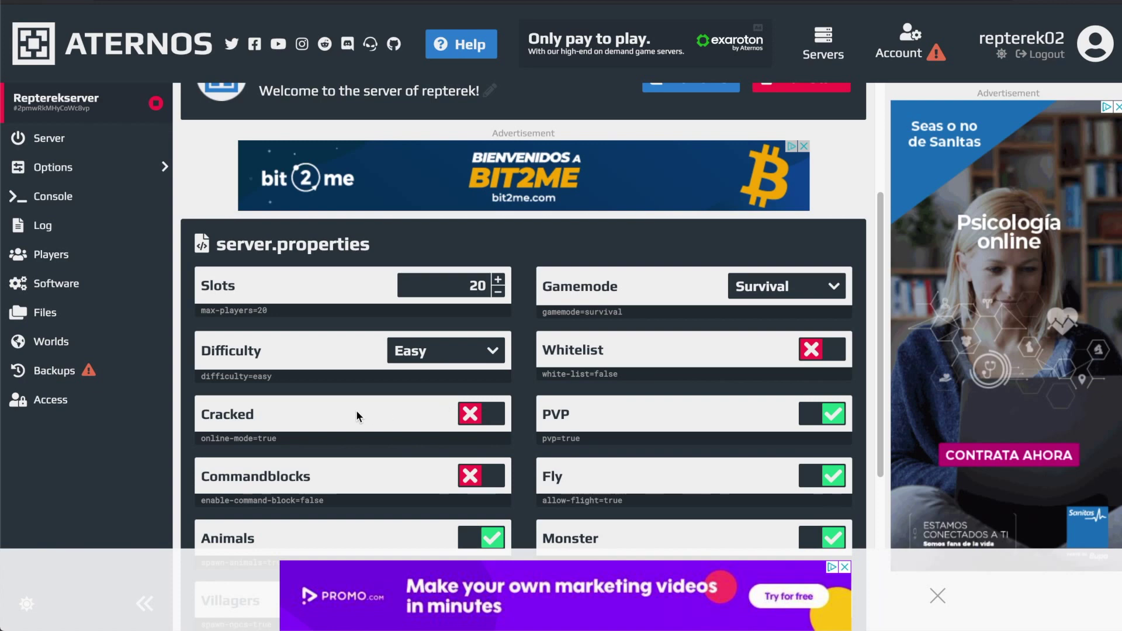
left_click(487, 420)
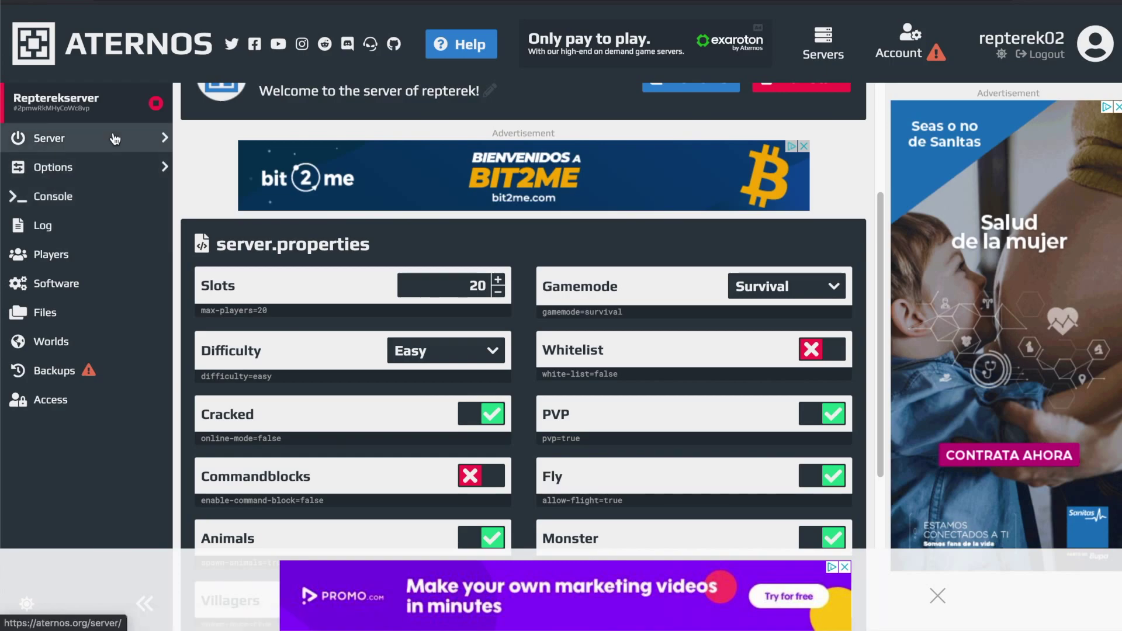
left_click(114, 139)
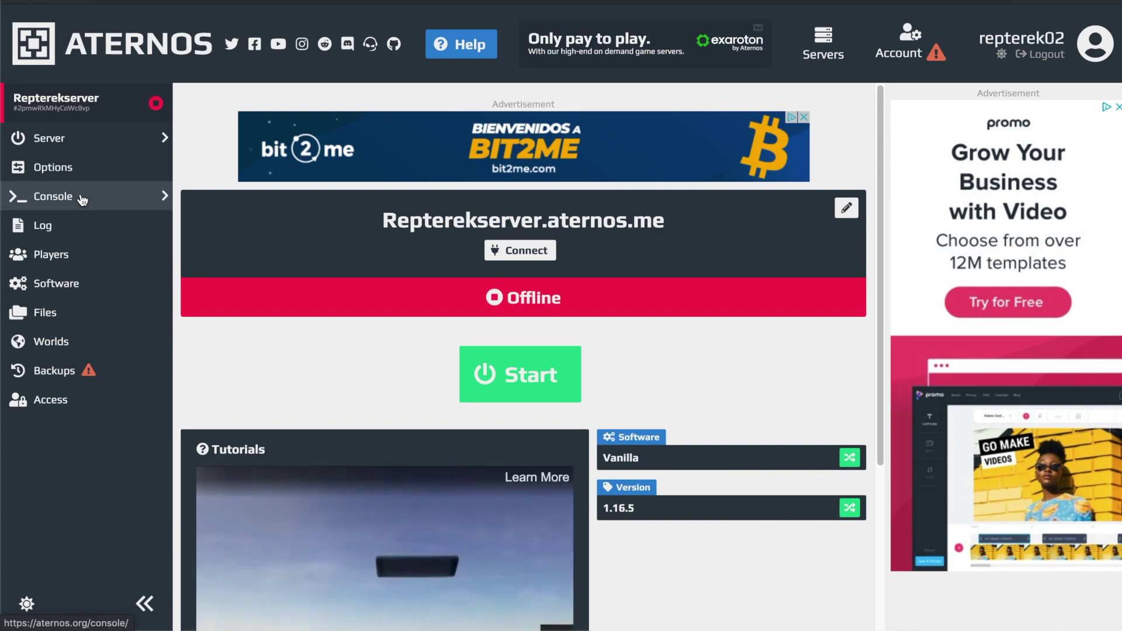
left_click(82, 198)
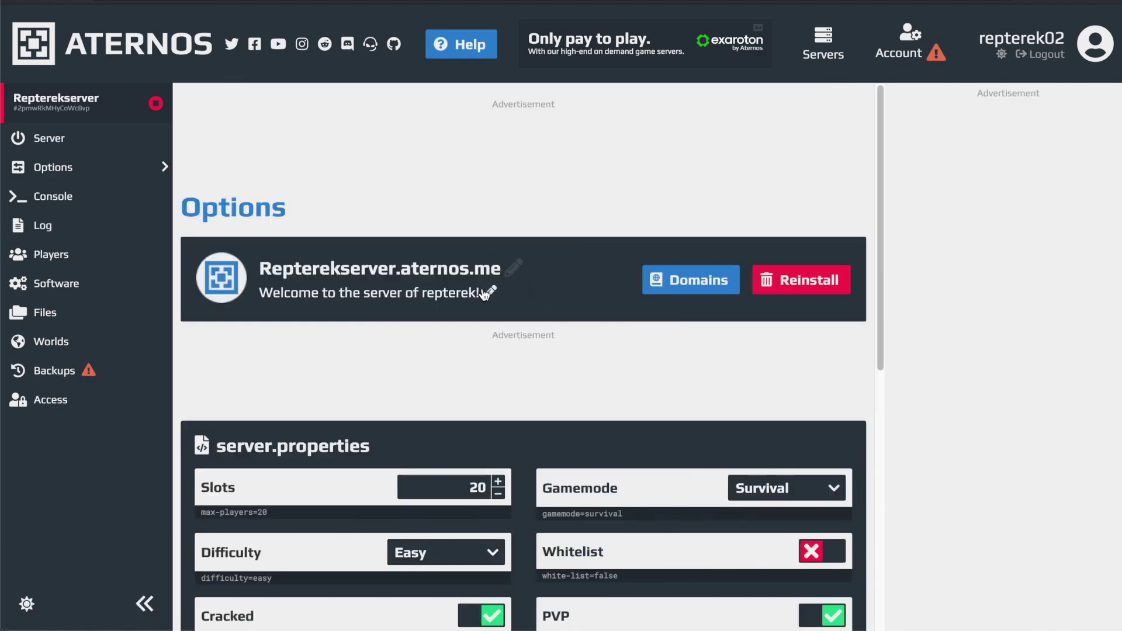
scroll(517, 423, "down", 3)
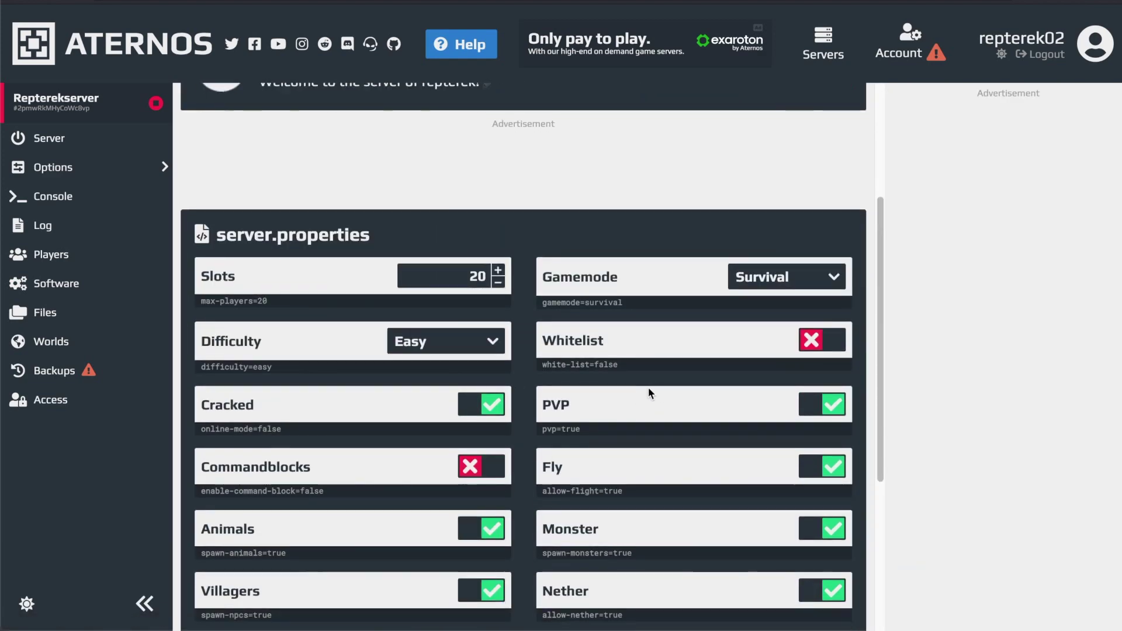
scroll(538, 505, "down", 2)
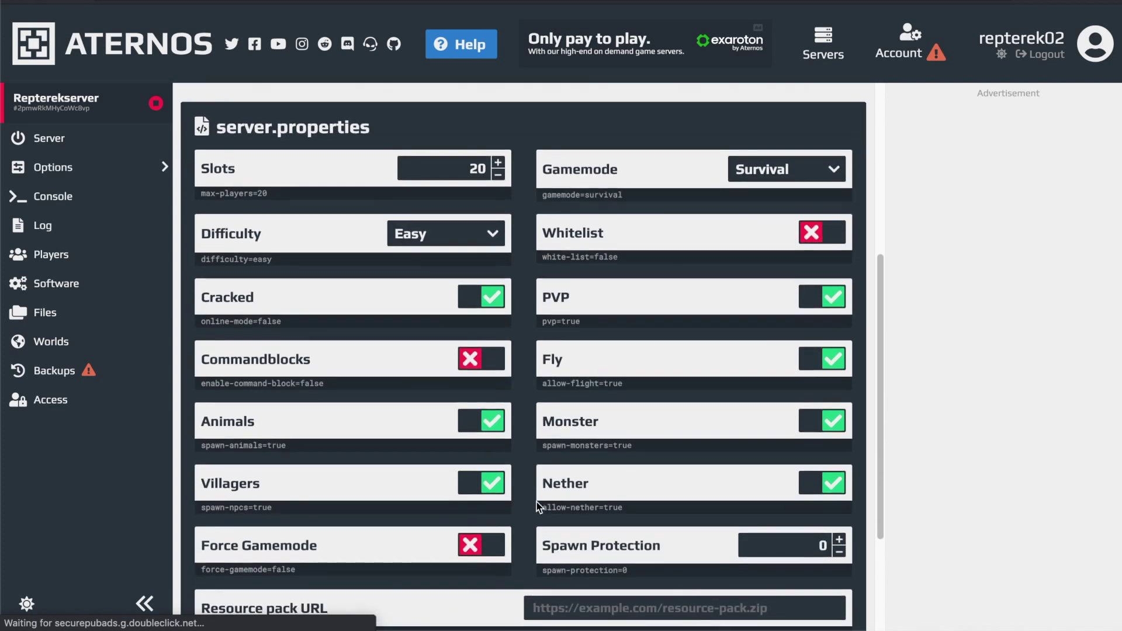
scroll(536, 503, "down", 3)
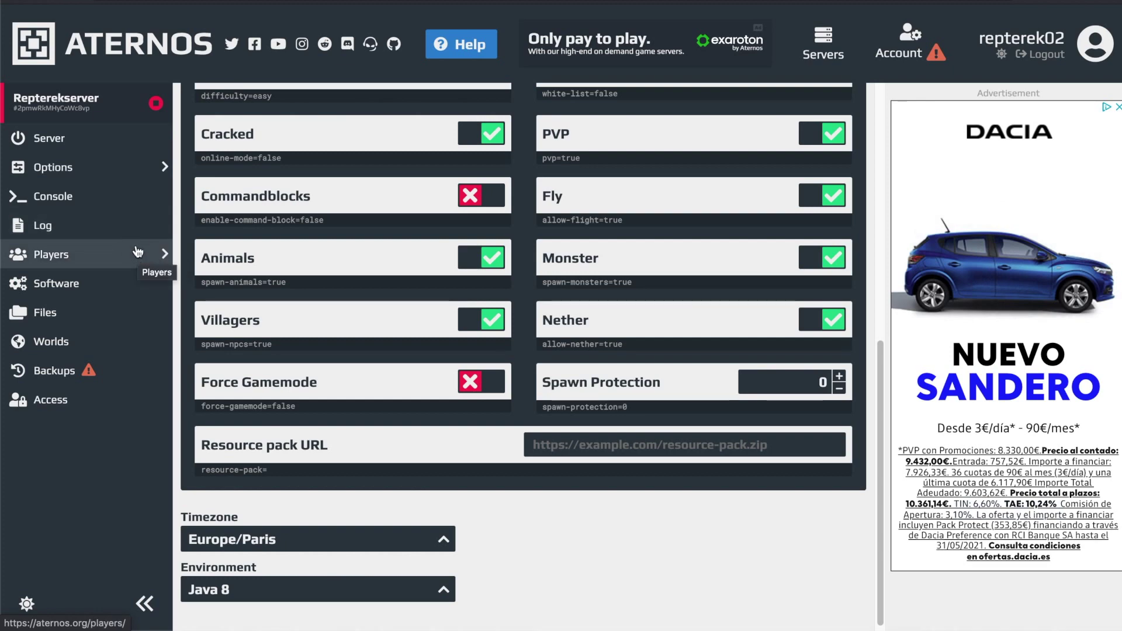
scroll(331, 214, "up", 4)
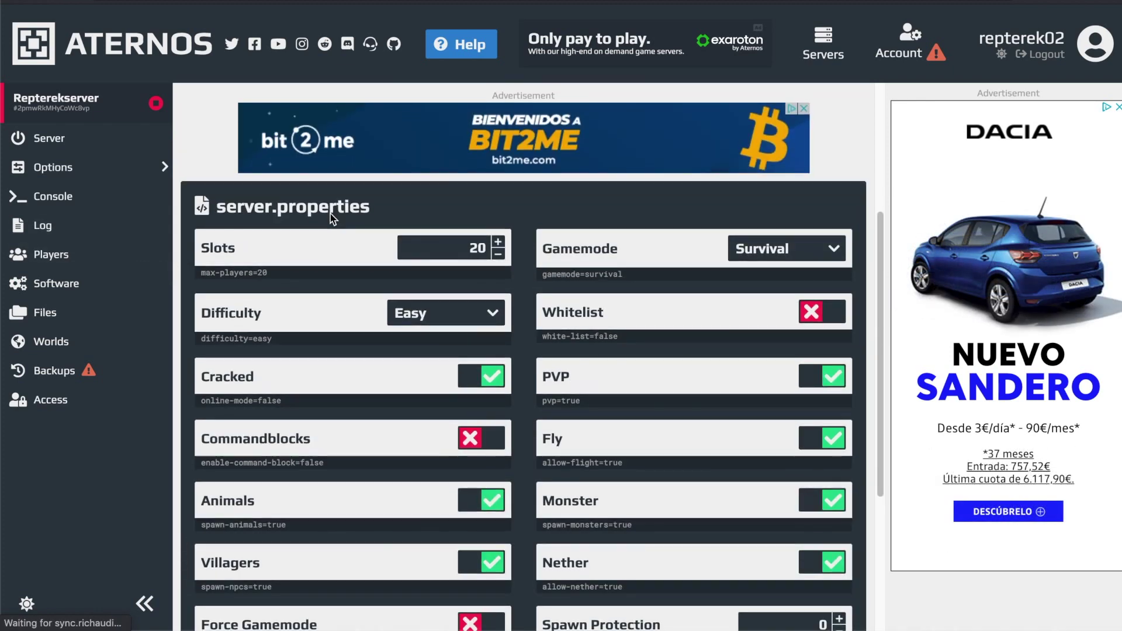